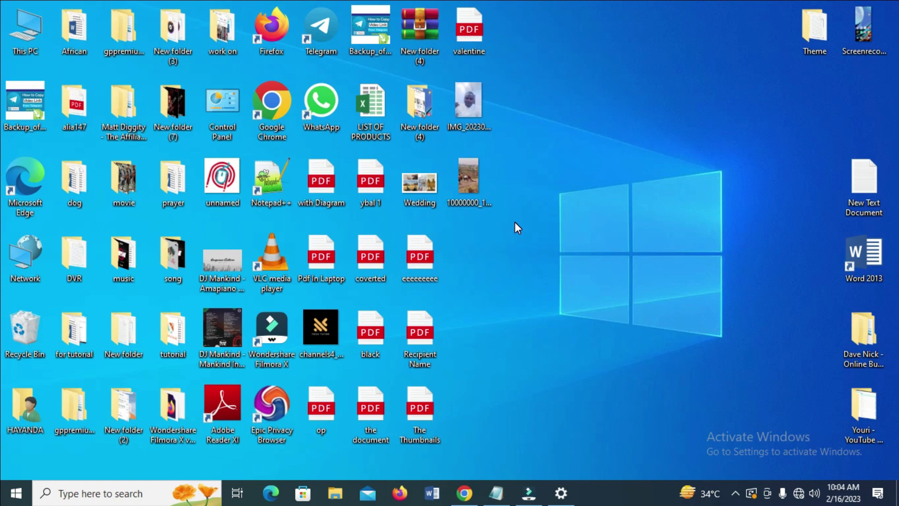
# Copy the long-named video file from the desktop via its context menu
pyautogui.doubleClick(473, 174)
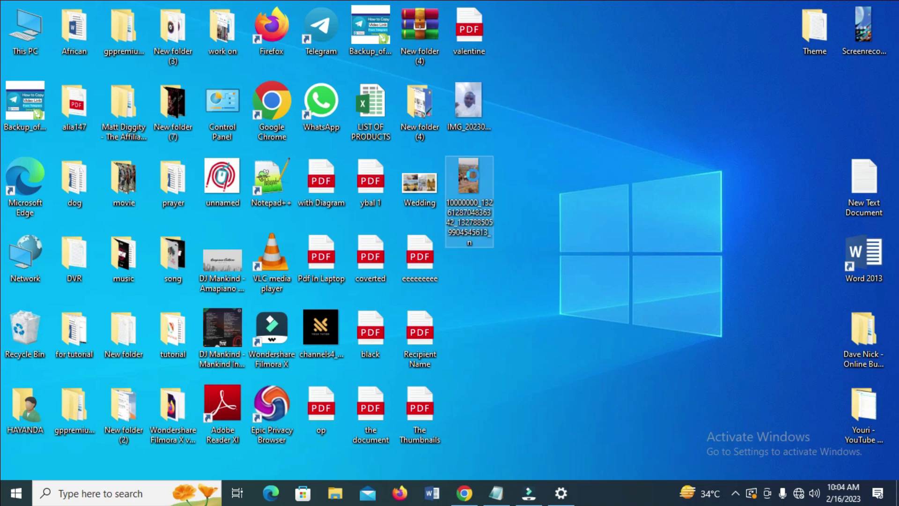
pyautogui.rightClick(472, 175)
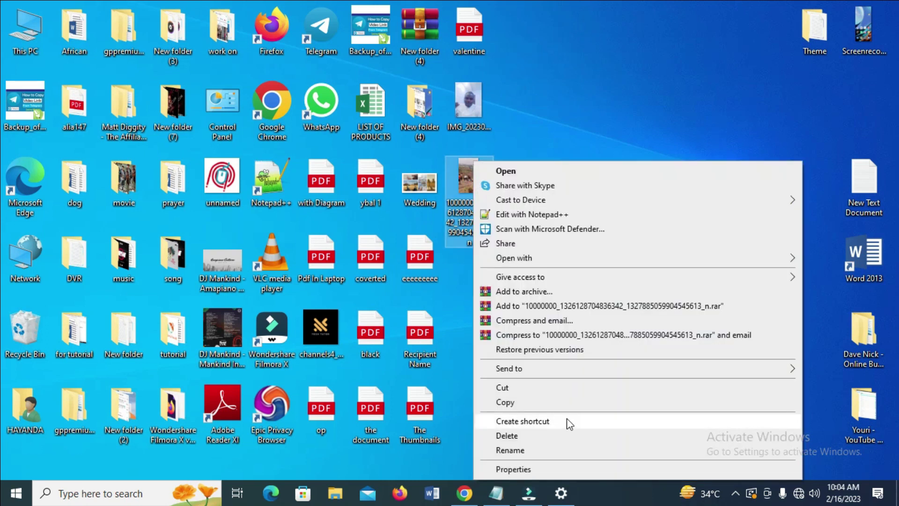
pyautogui.click(529, 402)
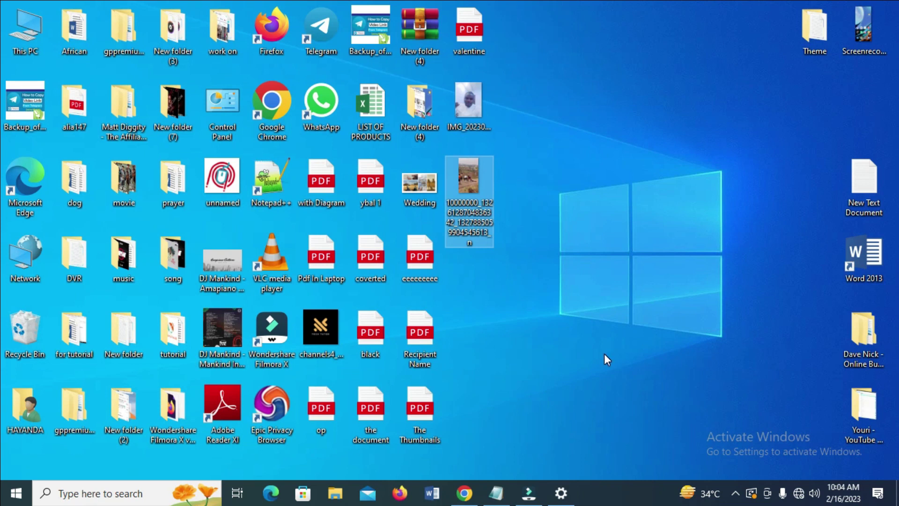
# Launch File Explorer and show This PC with its folders and the Redmi 9T device
pyautogui.click(337, 496)
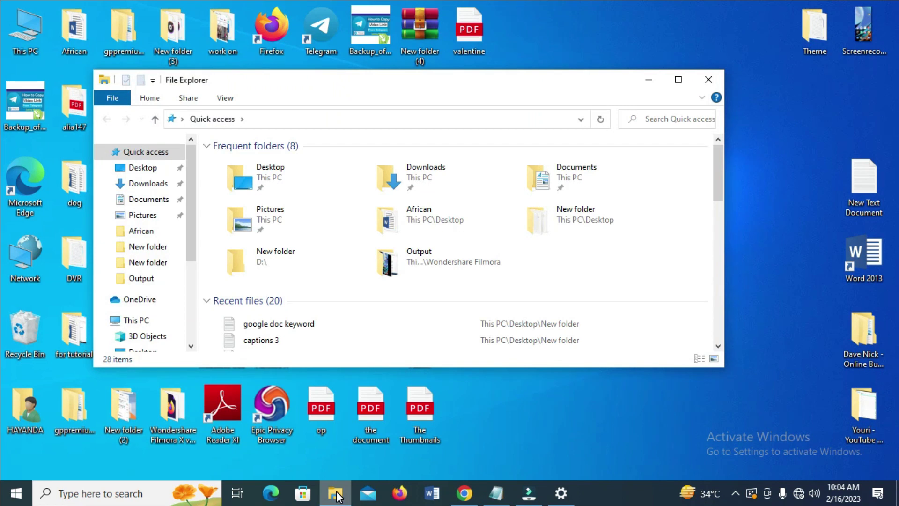
pyautogui.moveTo(144, 232)
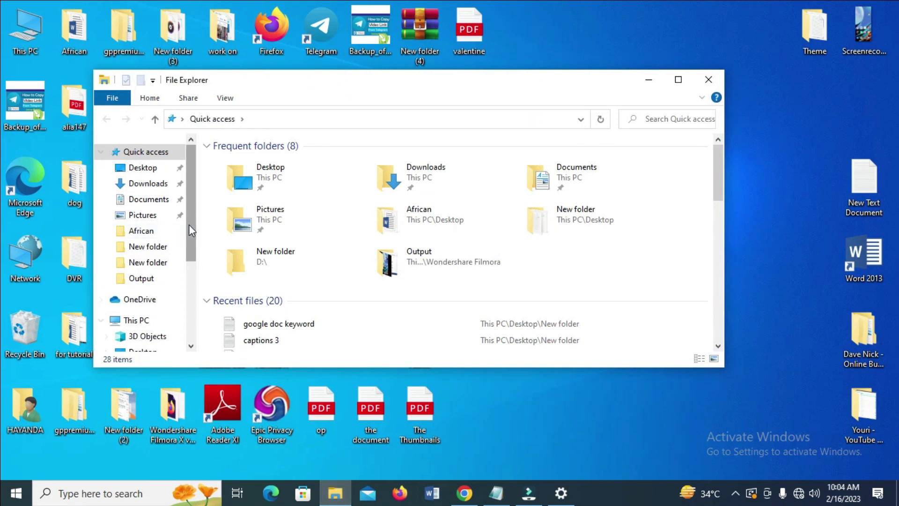
pyautogui.moveTo(189, 224); pyautogui.dragTo(191, 253)
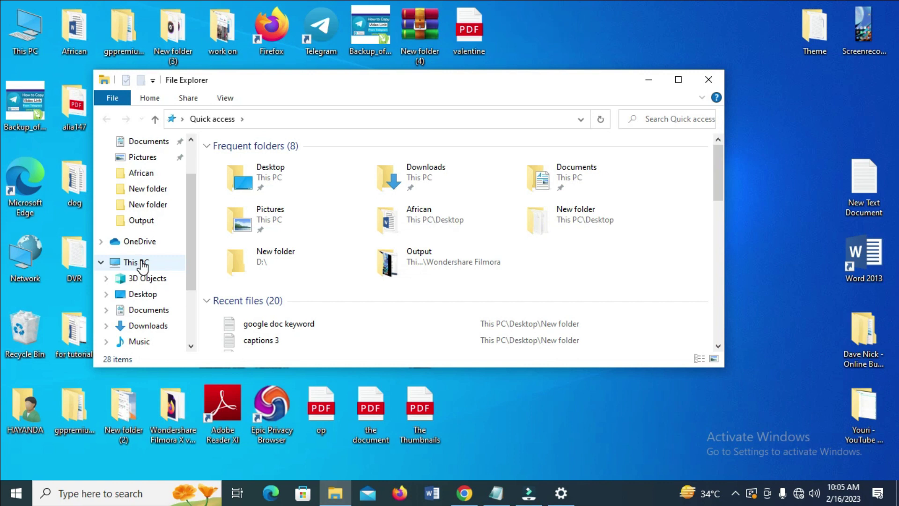
pyautogui.click(143, 266)
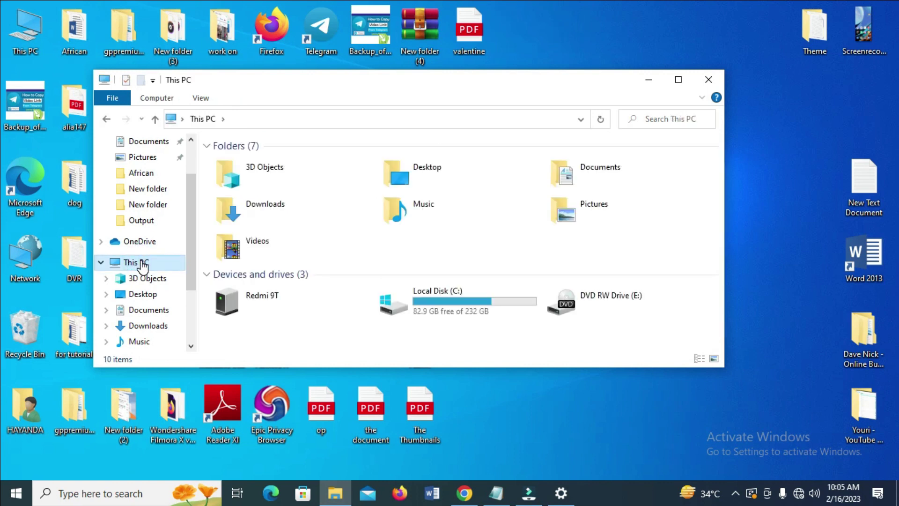
# Go into the Redmi 9T phone and its Internal shared storage
pyautogui.doubleClick(265, 307)
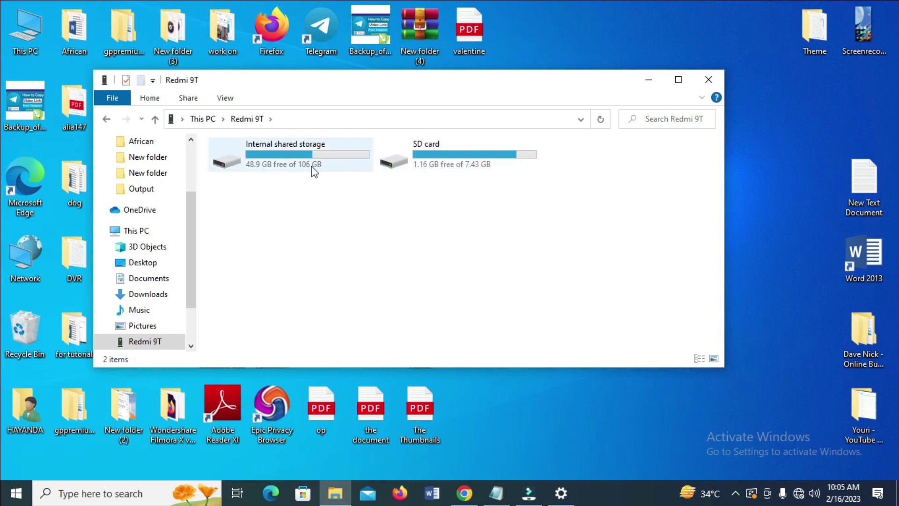
pyautogui.moveTo(291, 155)
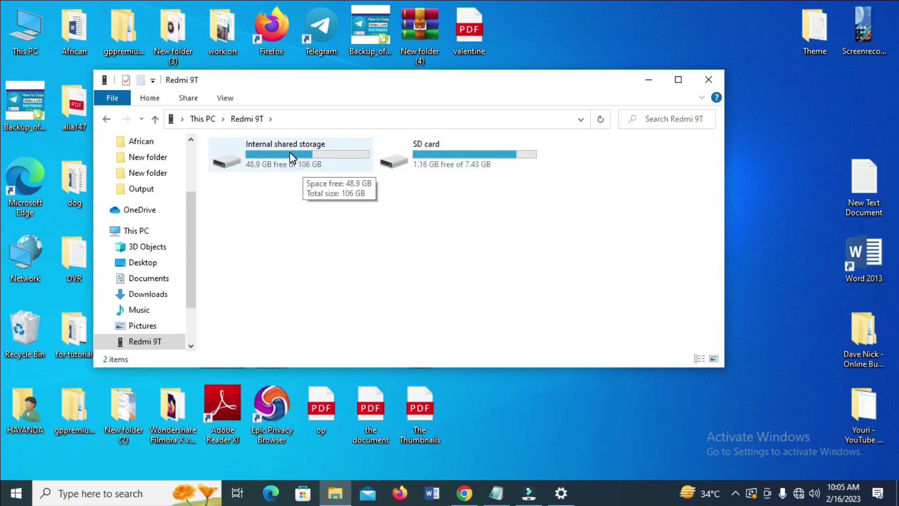
pyautogui.doubleClick(291, 156)
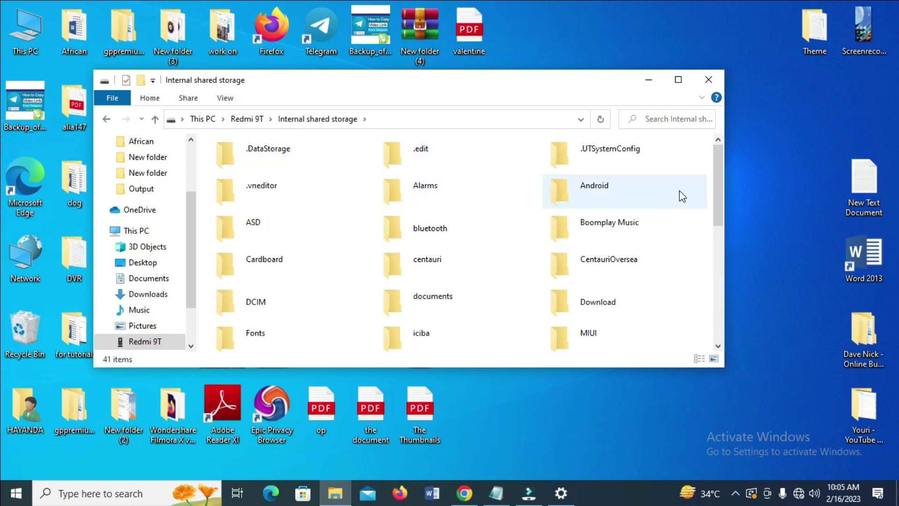
pyautogui.moveTo(721, 197)
pyautogui.mouseDown()
pyautogui.moveTo(723, 289)
pyautogui.moveTo(721, 226)
pyautogui.moveTo(720, 234)
pyautogui.mouseUp()
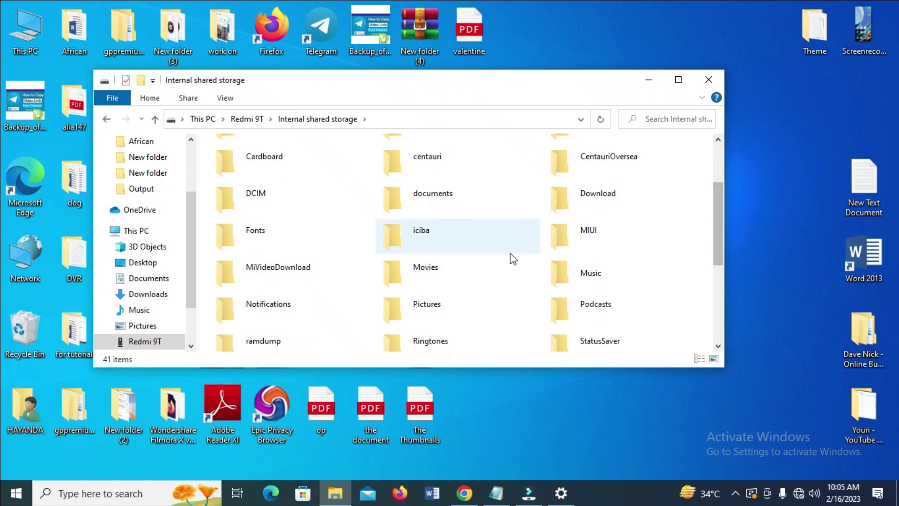
# Paste the copied video into the phone's Movies folder beside HEART ATTACK HINDI-1-2-1
pyautogui.doubleClick(469, 273)
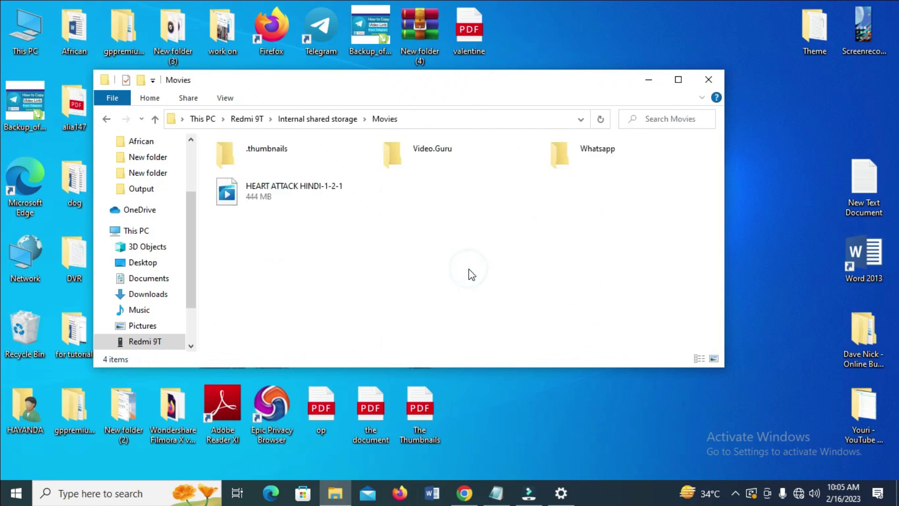
pyautogui.rightClick(436, 202)
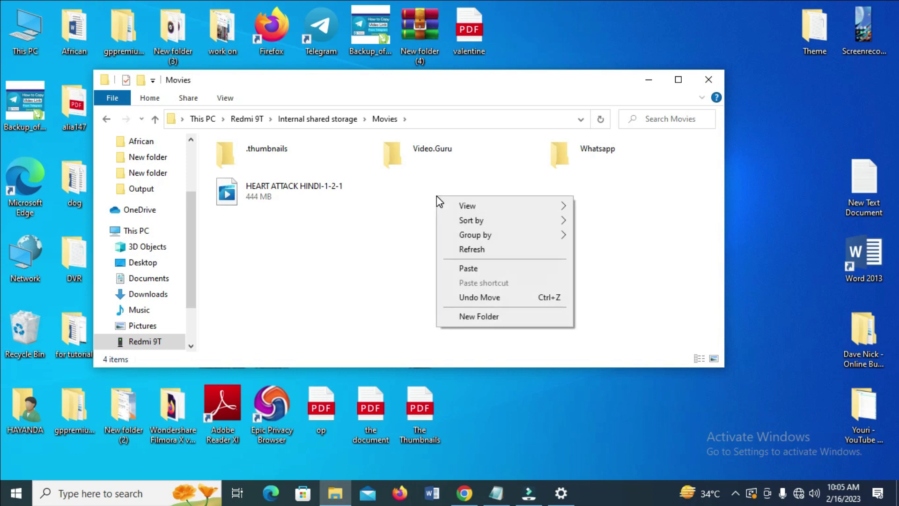
pyautogui.click(499, 274)
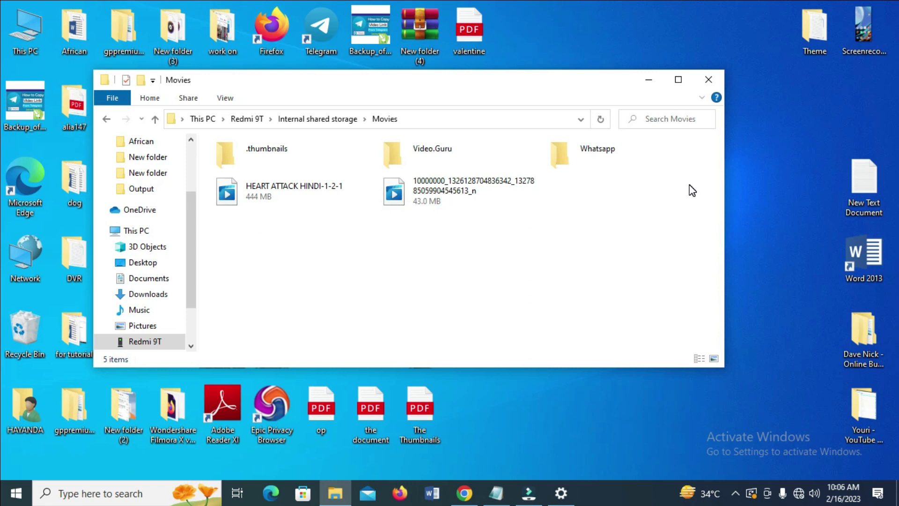
# Close the Movies folder window, returning to the Windows desktop
pyautogui.click(706, 82)
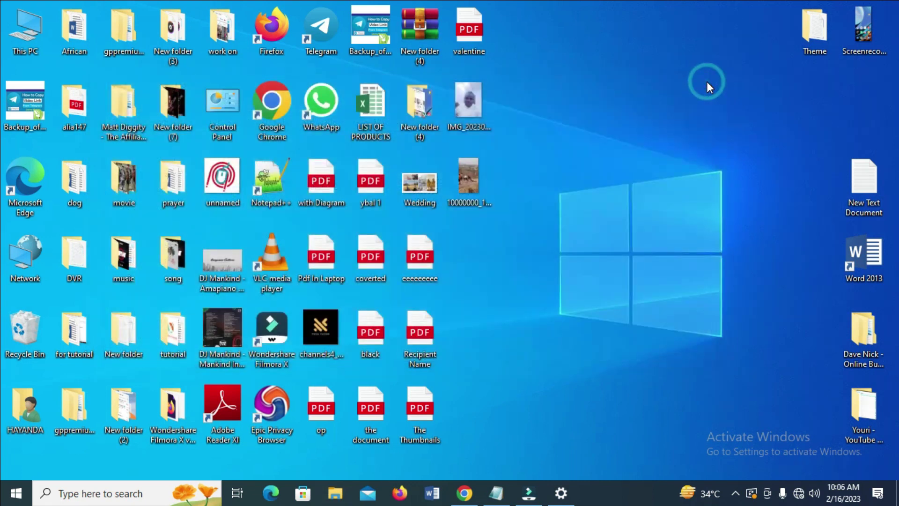